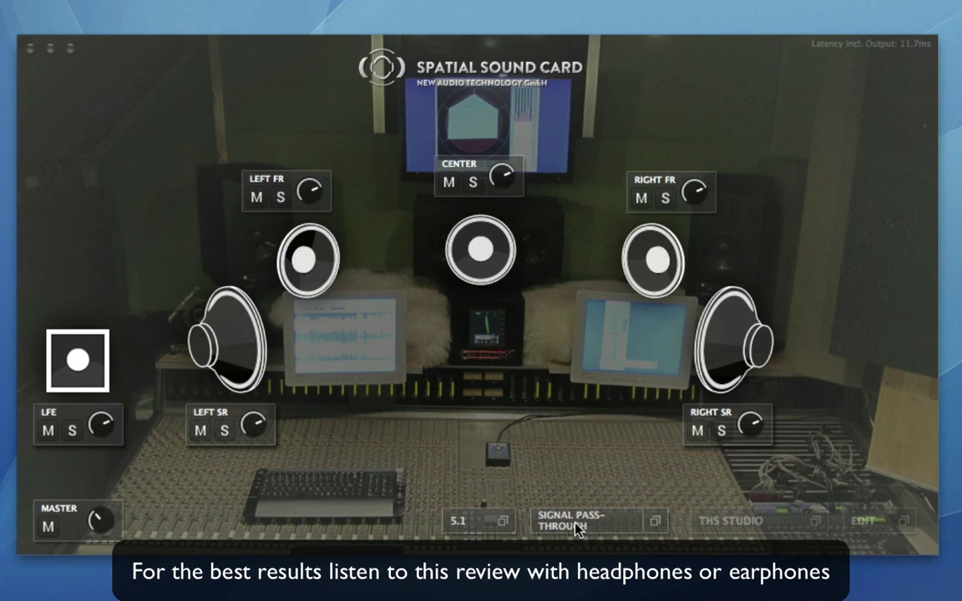
- Switch the output from Signal Pass-Through to 5.1 Headphone Surround mode
left_click(576, 526)
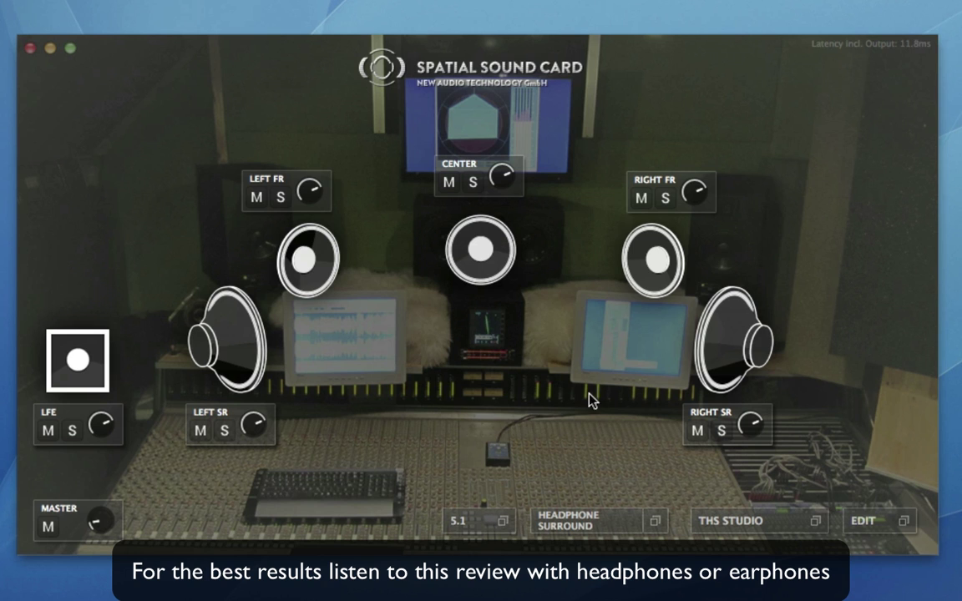
- Open the room preset list from the THS Studio room button
left_click(757, 522)
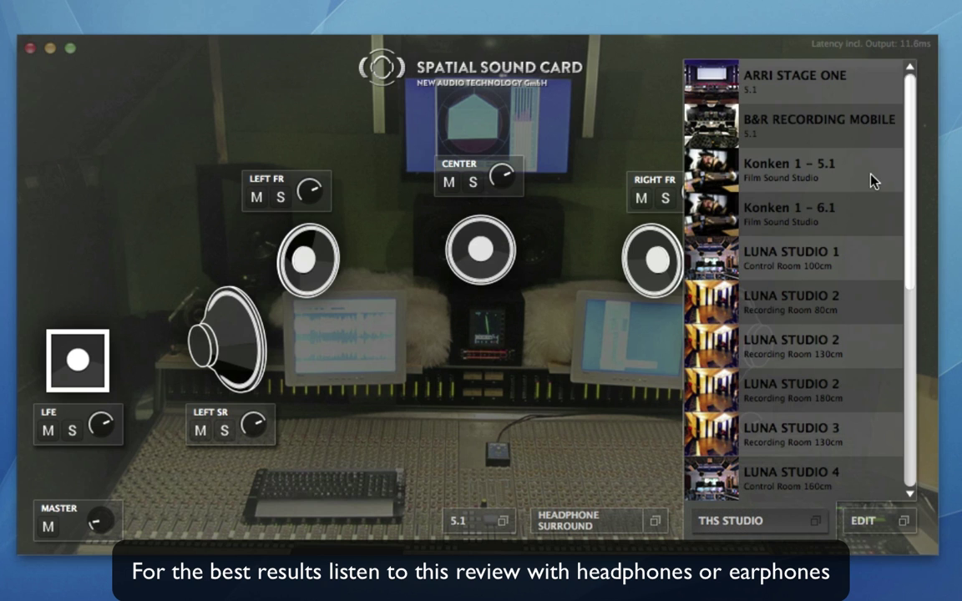
- Load the Rotor room, then Luna Studio 1, and finally settle on Luna Studio 4
left_click_drag(908, 221, 903, 430)
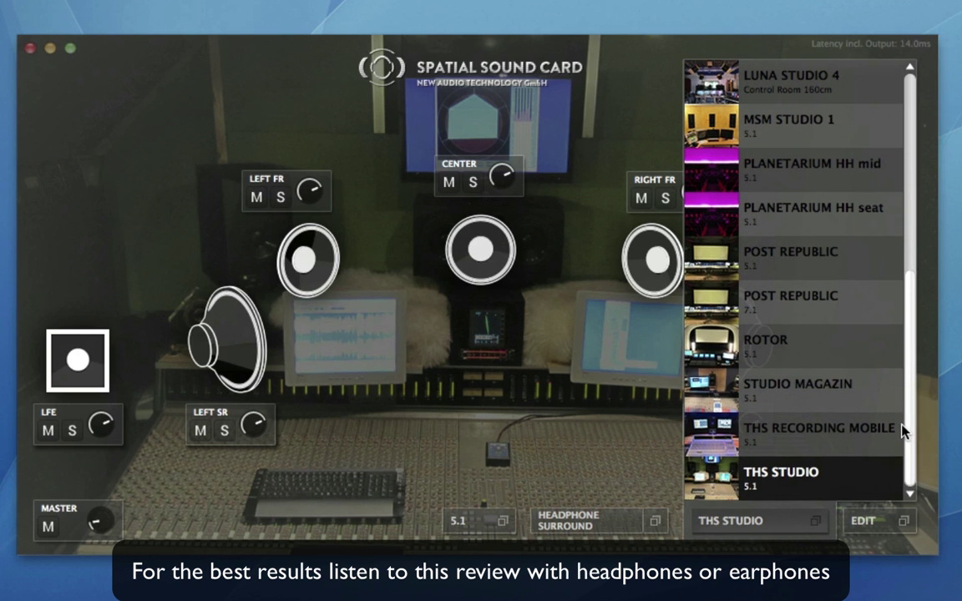
left_click(748, 343)
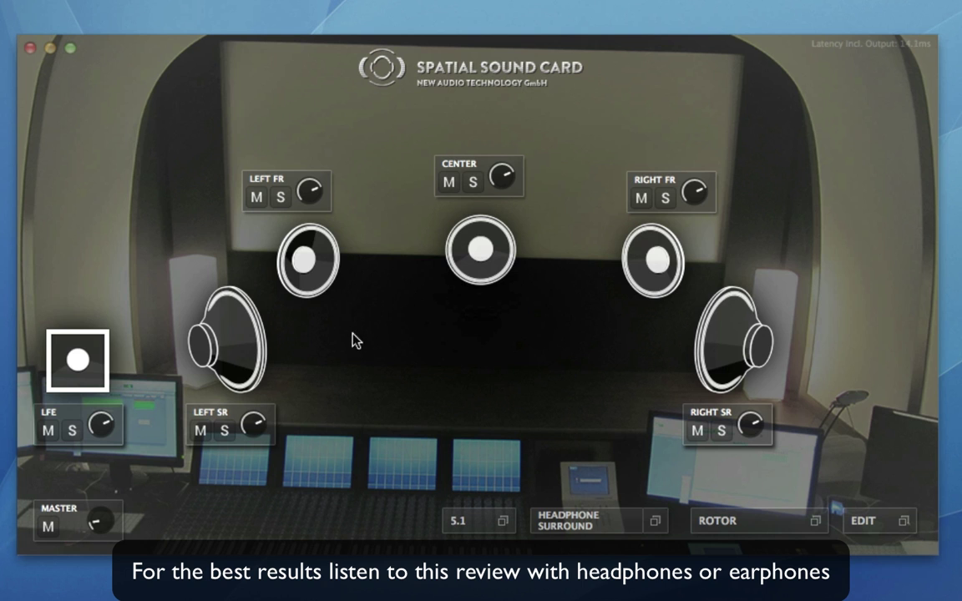
left_click(708, 519)
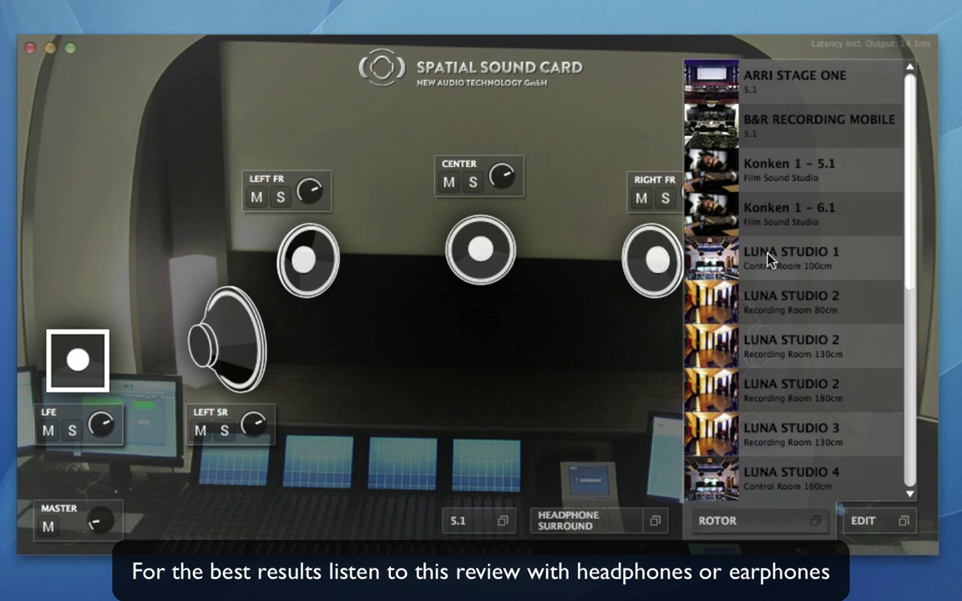
left_click(808, 261)
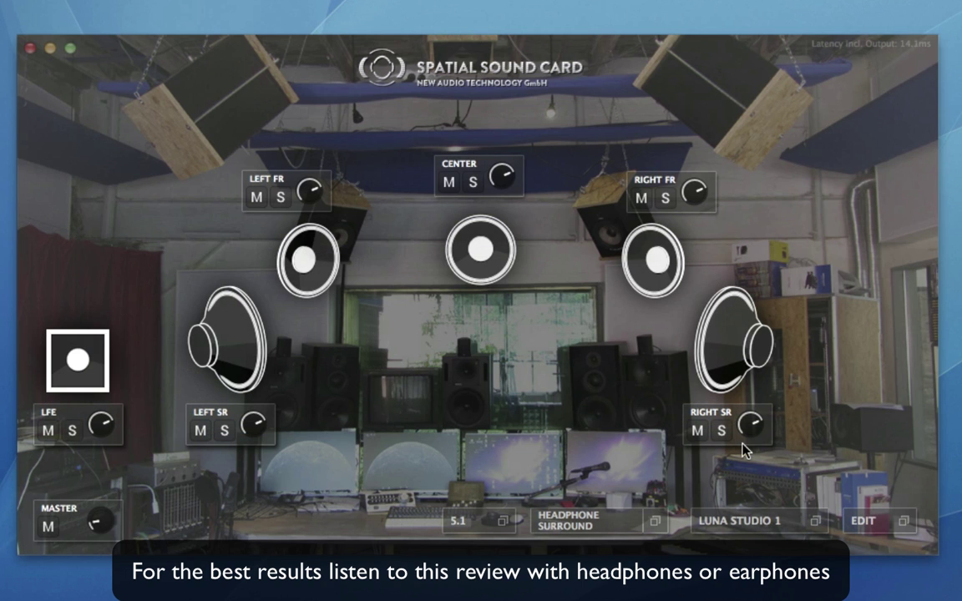
left_click(768, 521)
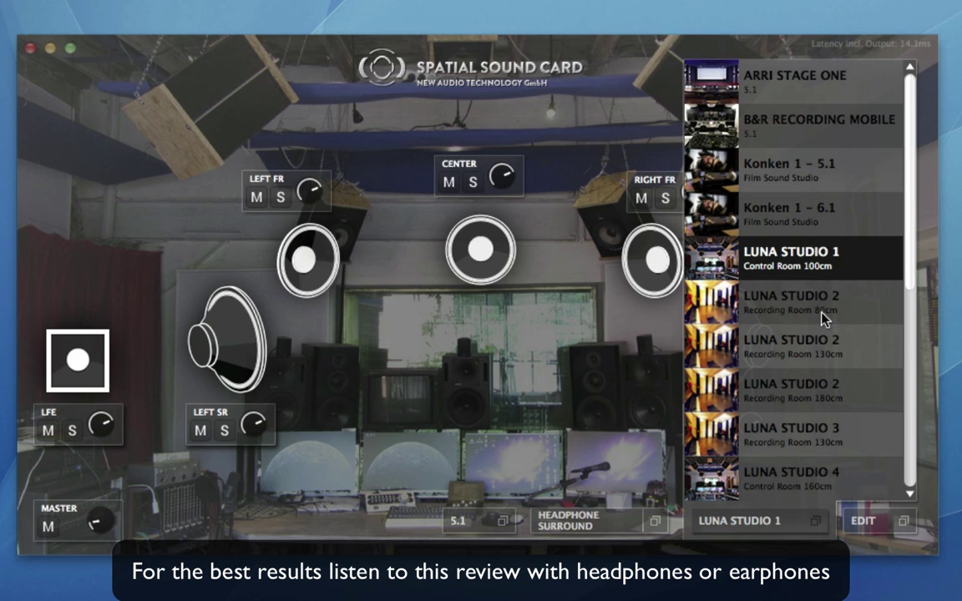
left_click(806, 483)
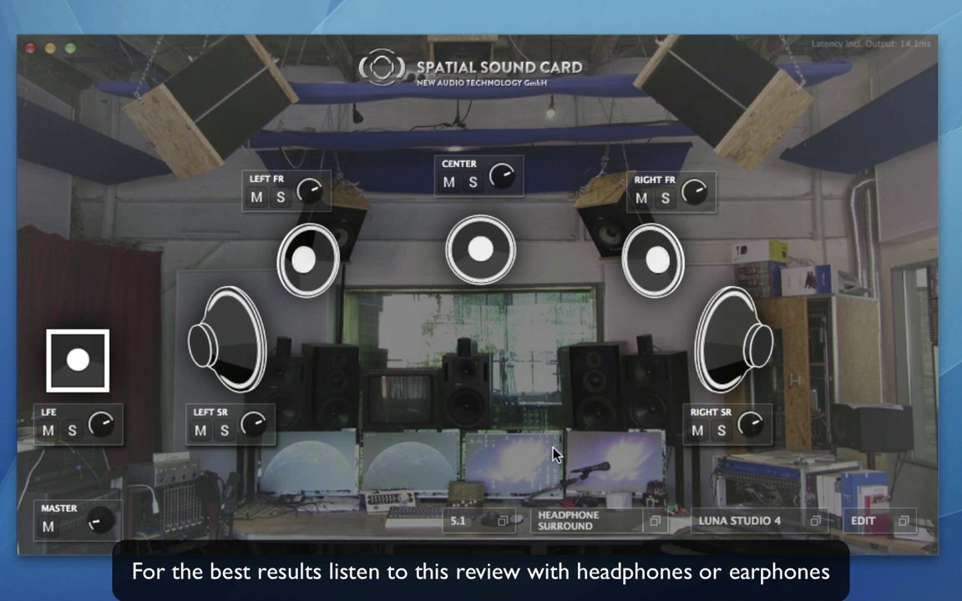
- Solo the Left SR channel strip
left_click(723, 431)
- Unsolo Left SR and load the B&R Recording Mobile room, leaving the layout at 5.1
left_click(223, 431)
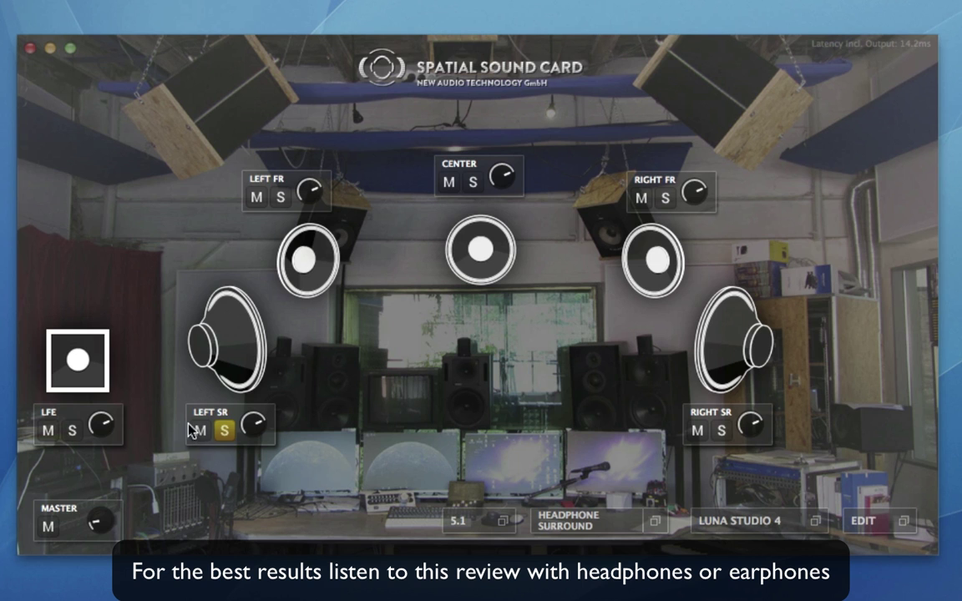
left_click(223, 431)
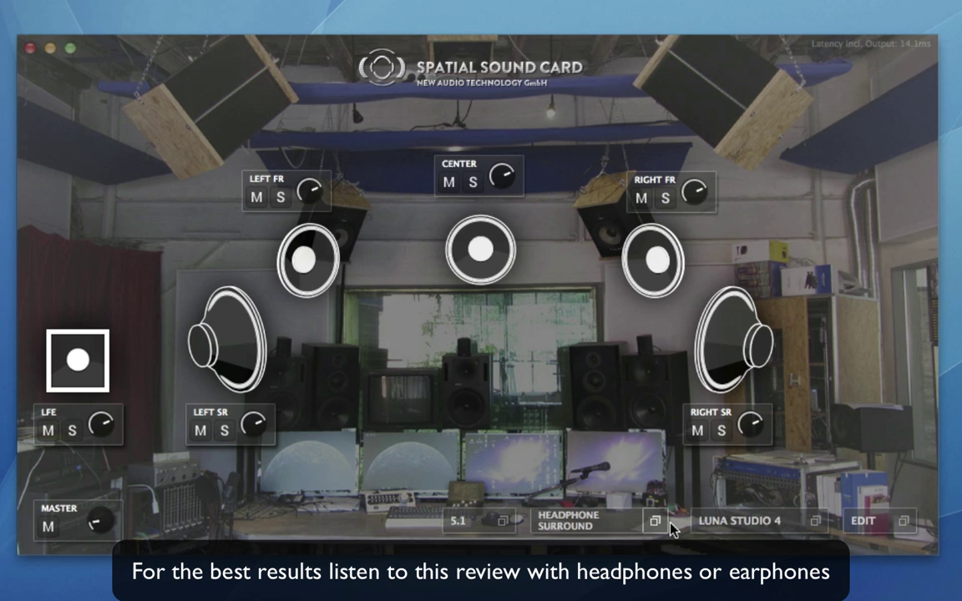
left_click(733, 521)
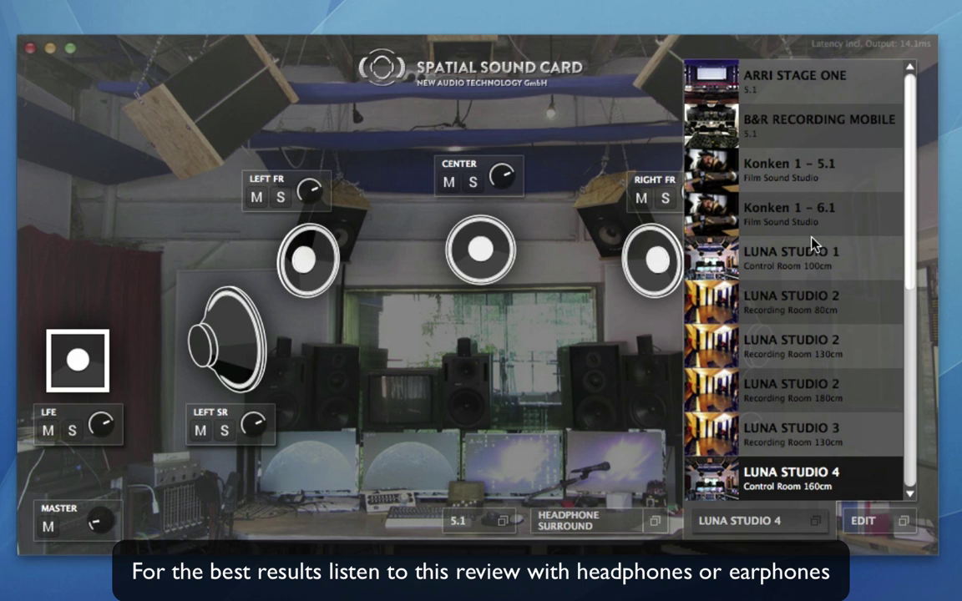
scroll(785, 382, "down", 5)
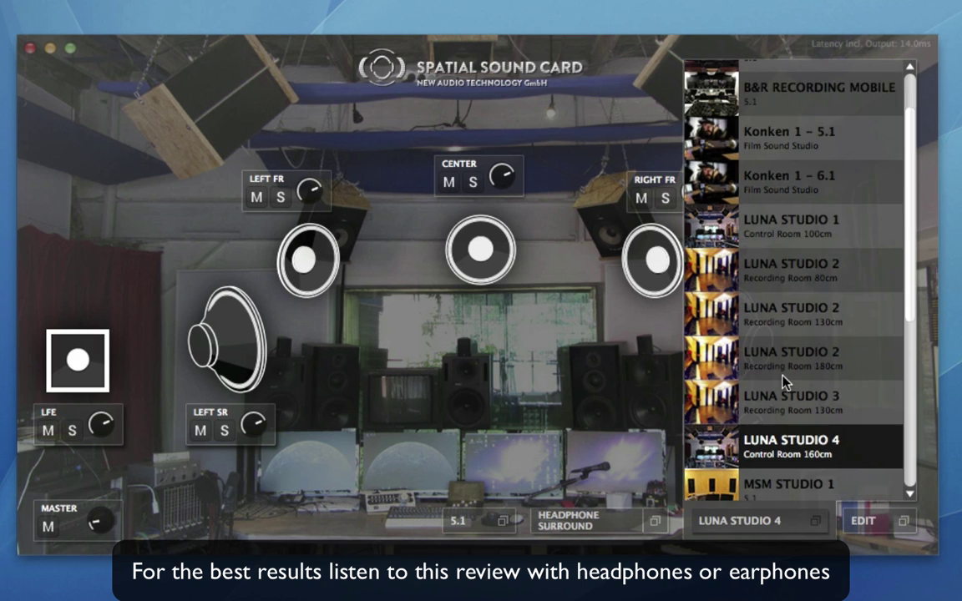
scroll(785, 381, "down", 4)
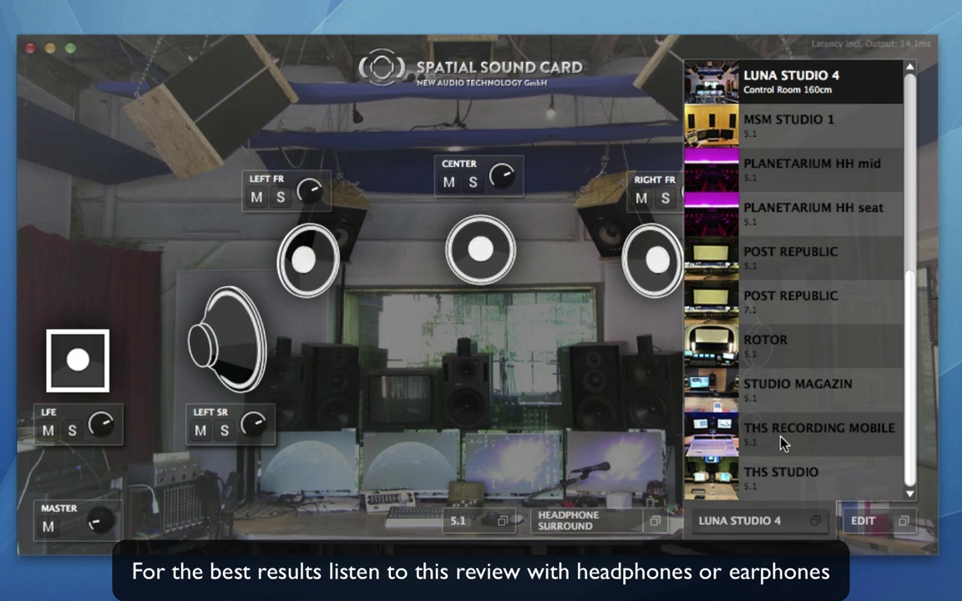
scroll(798, 251, "up", 9)
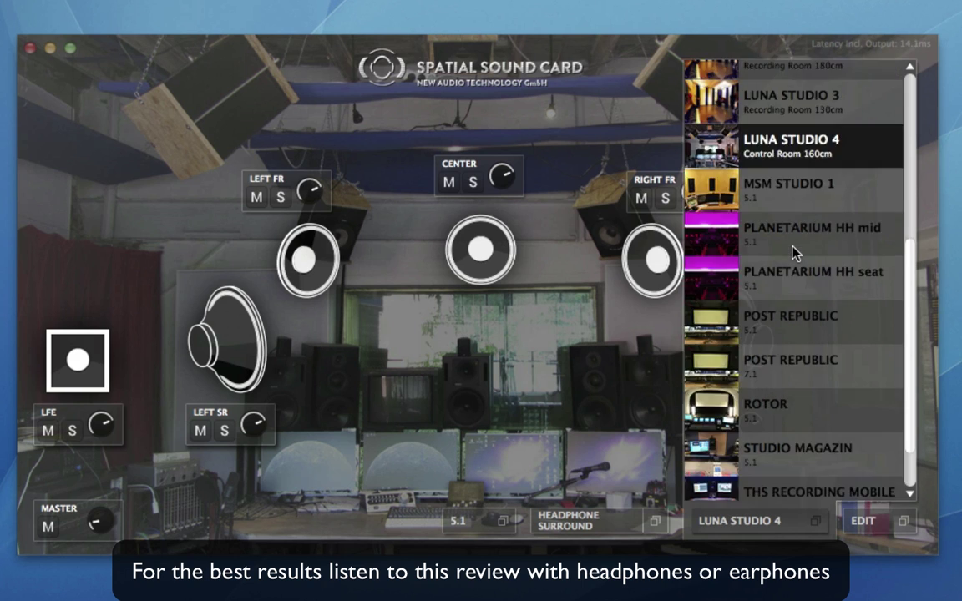
left_click(803, 130)
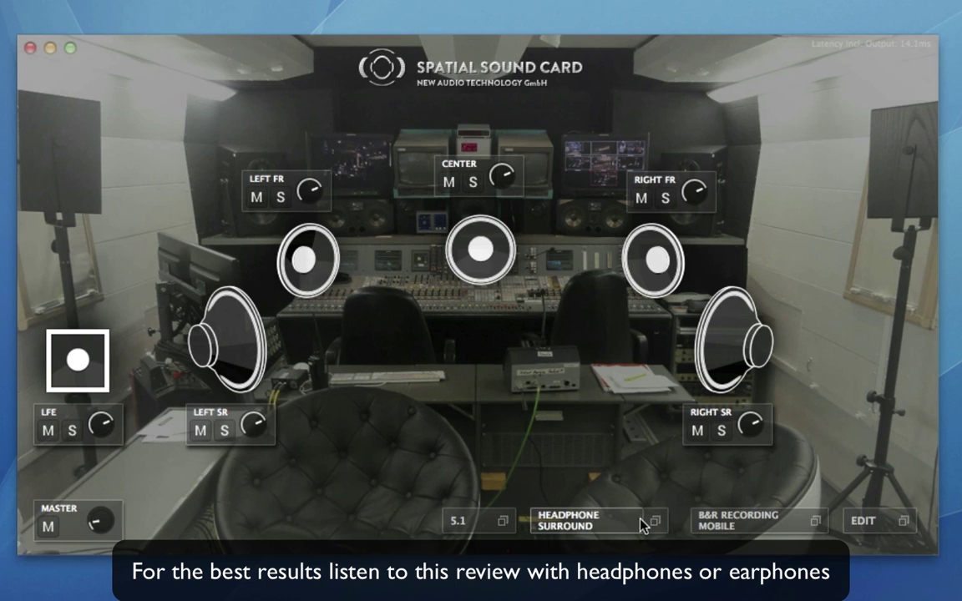
left_click(504, 524)
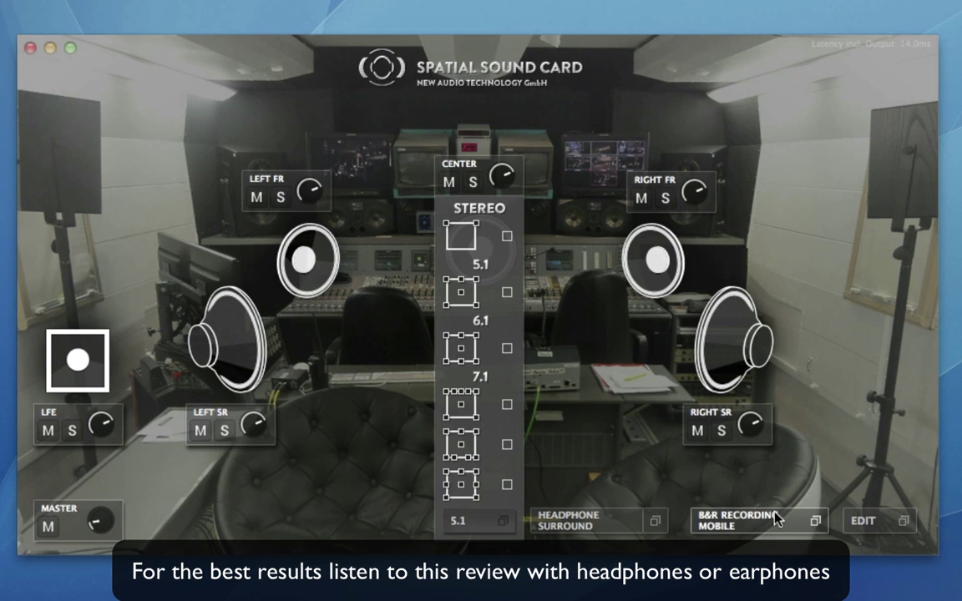
left_click(480, 523)
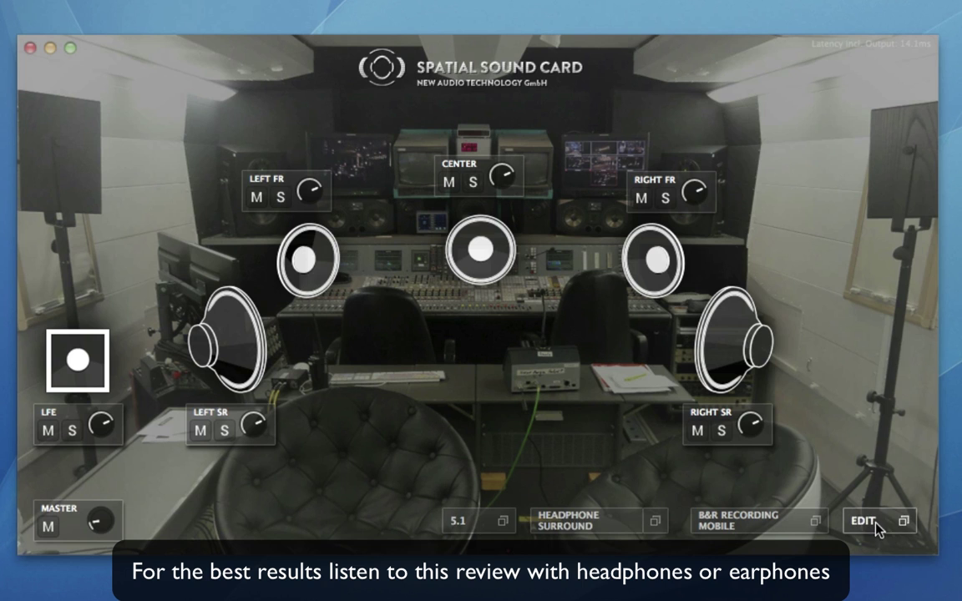
- In the edit panel, lower the envelope knee and set the headphone EQ to Sony MDR-F1
left_click(877, 527)
left_click_drag(764, 202, 779, 217)
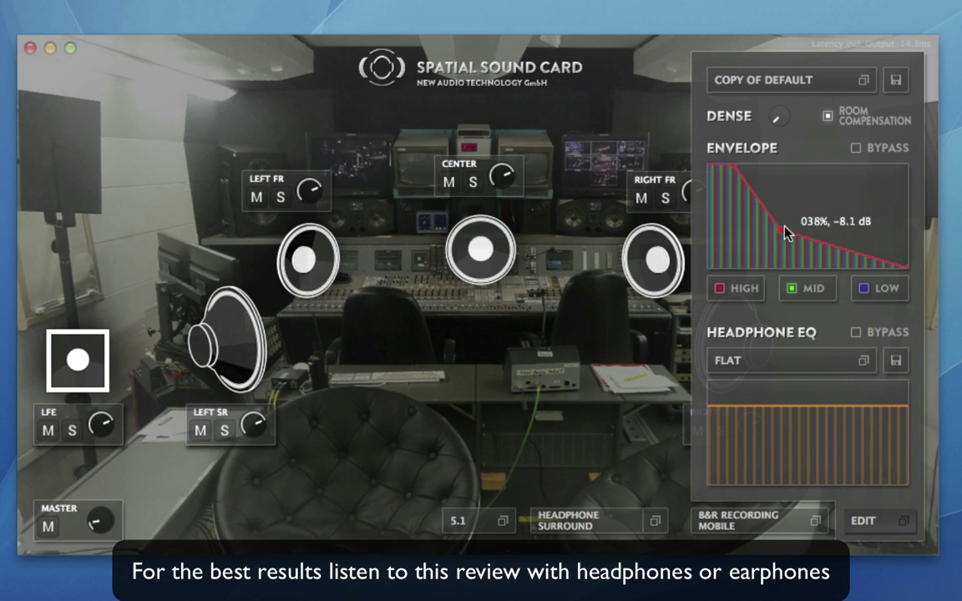
left_click(823, 362)
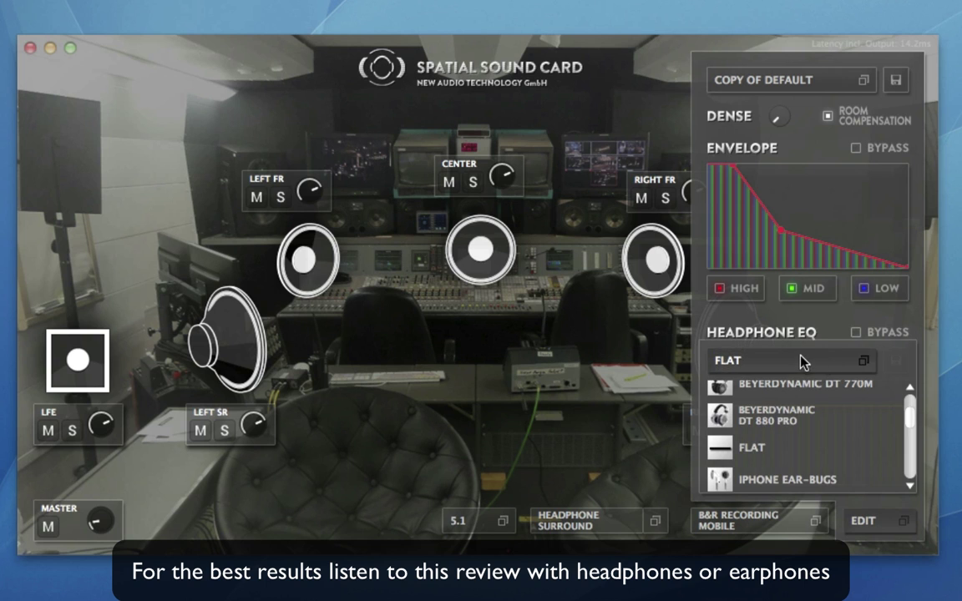
scroll(812, 411, "down", 7)
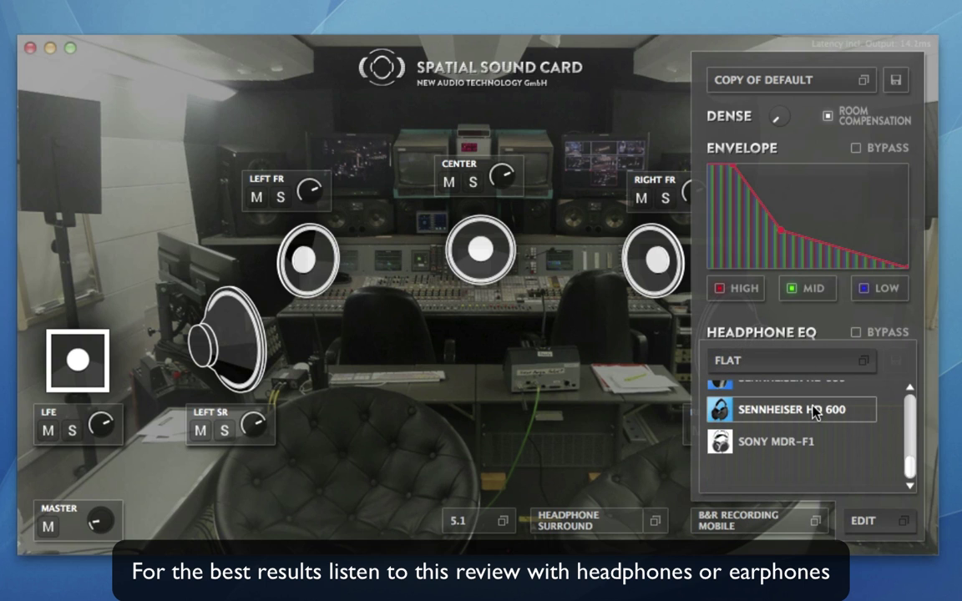
left_click(768, 444)
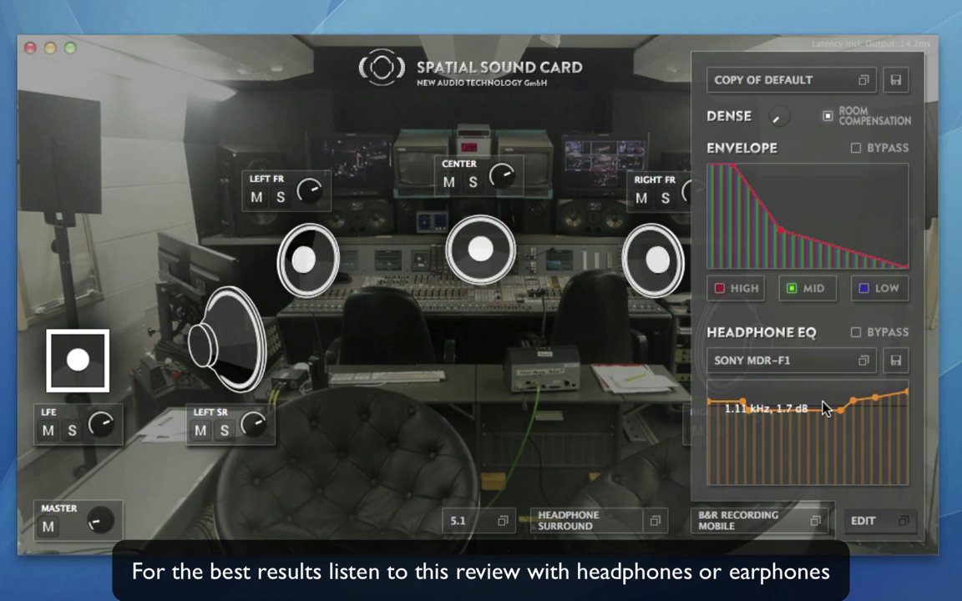
- Switch the headphone EQ preset to iPhone Ear-Bugs
left_click(865, 361)
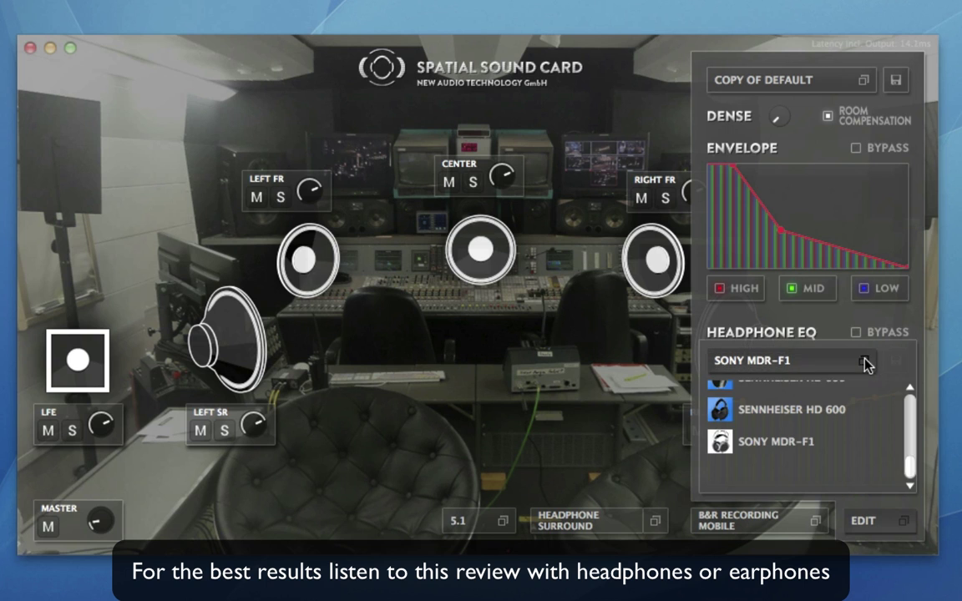
scroll(823, 420, "up", 3)
scroll(822, 420, "up", 3)
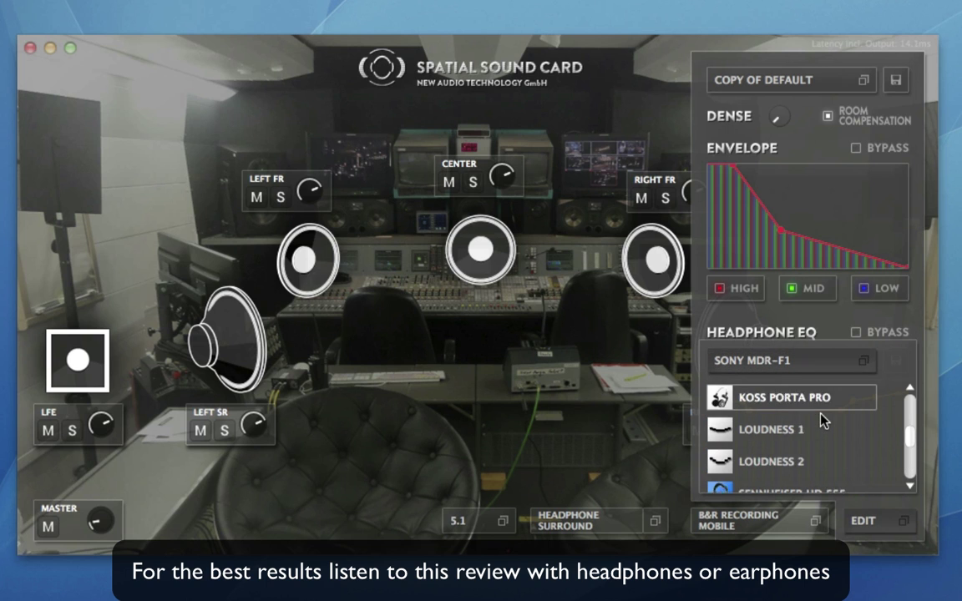
left_click(791, 409)
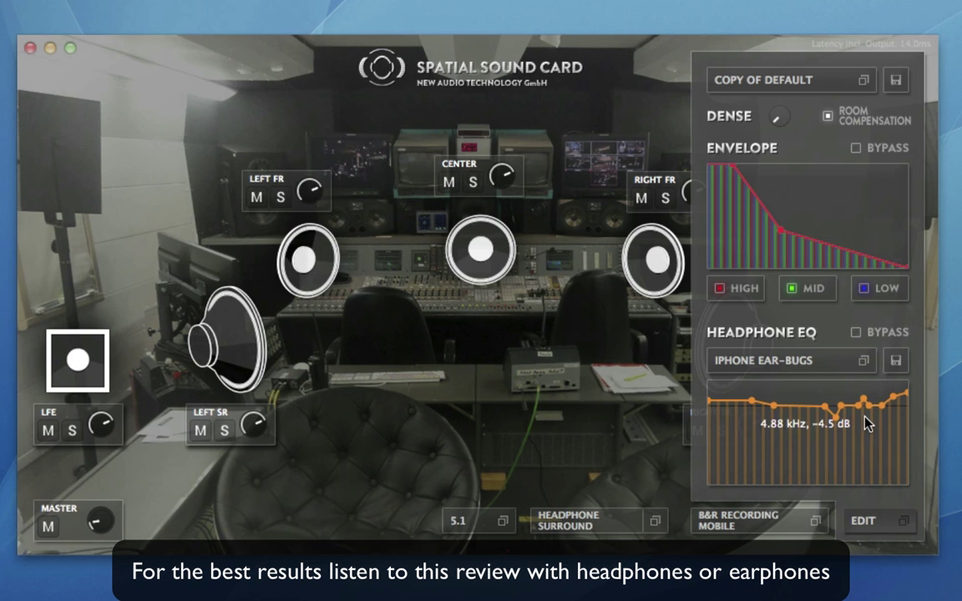
- Reset the headphone EQ to Flat and close the edit panel
left_click(865, 365)
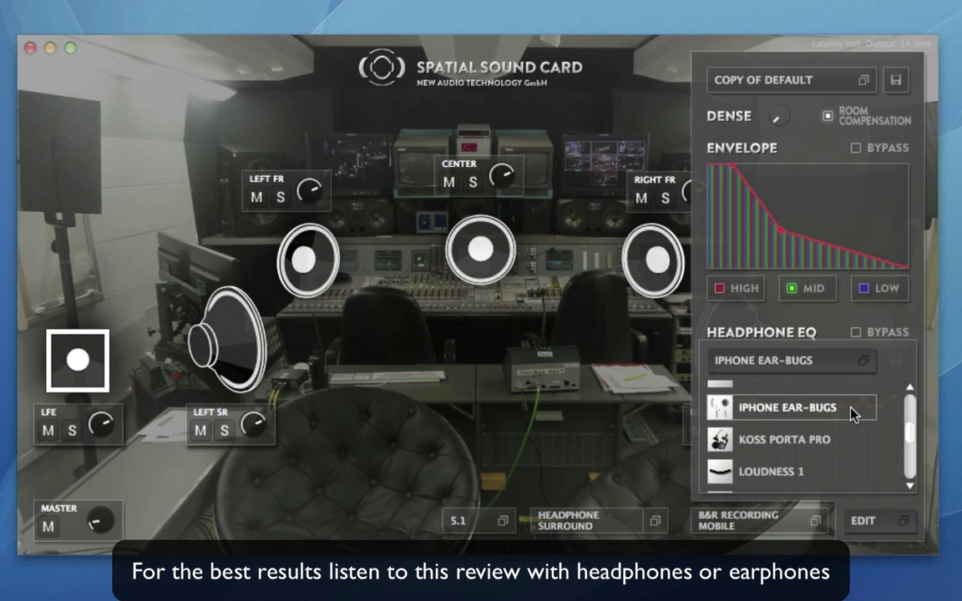
scroll(853, 415, "up", 2)
left_click(756, 427)
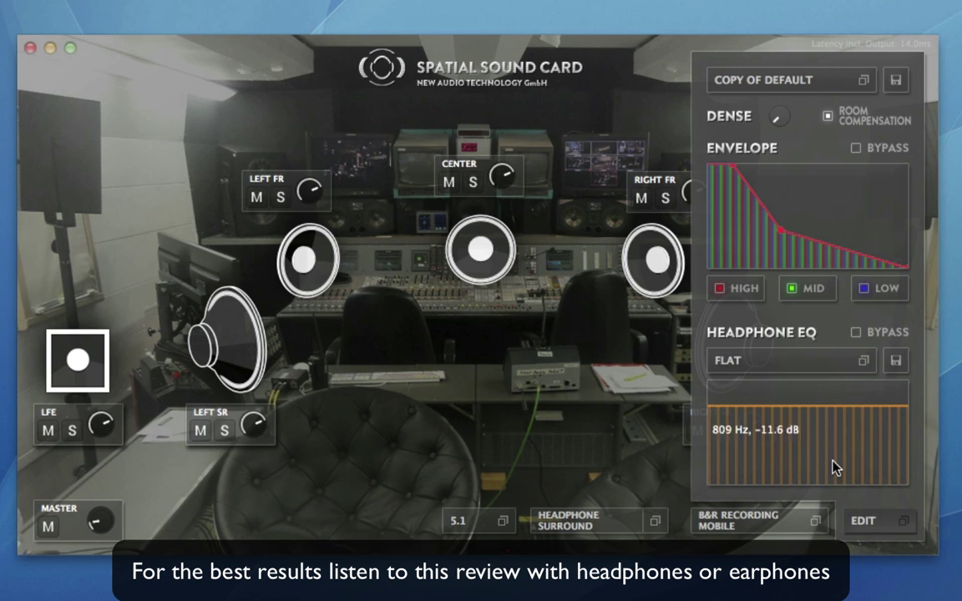
left_click(863, 522)
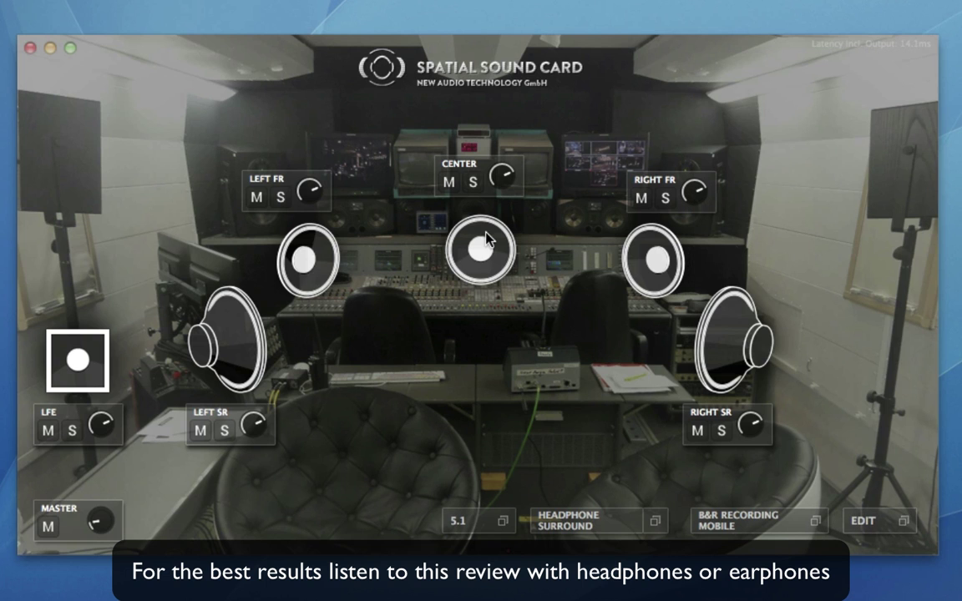